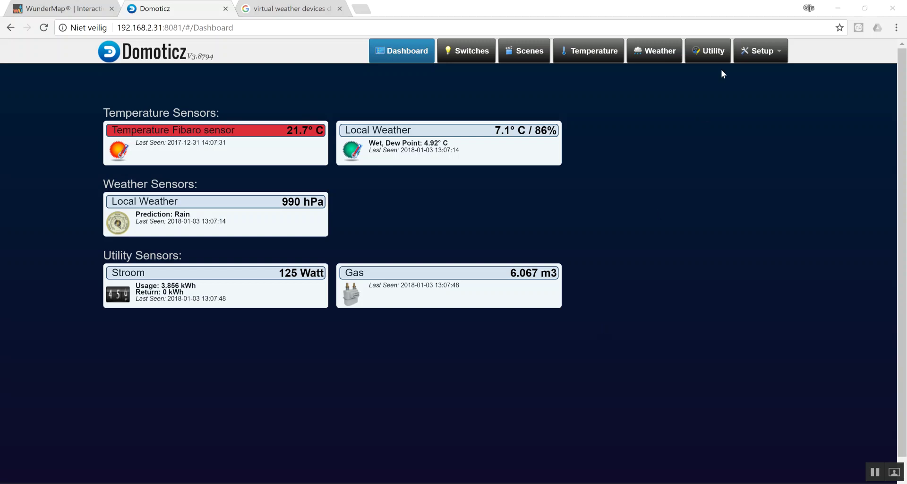
- Delete the Local Weather hardware from the Domoticz hardware list
mouse_move(761, 50)
left_click(742, 79)
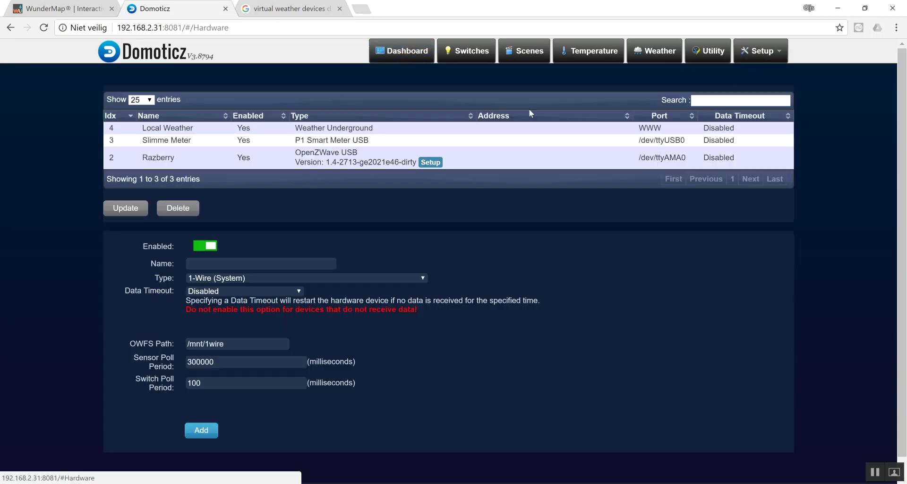
left_click(180, 130)
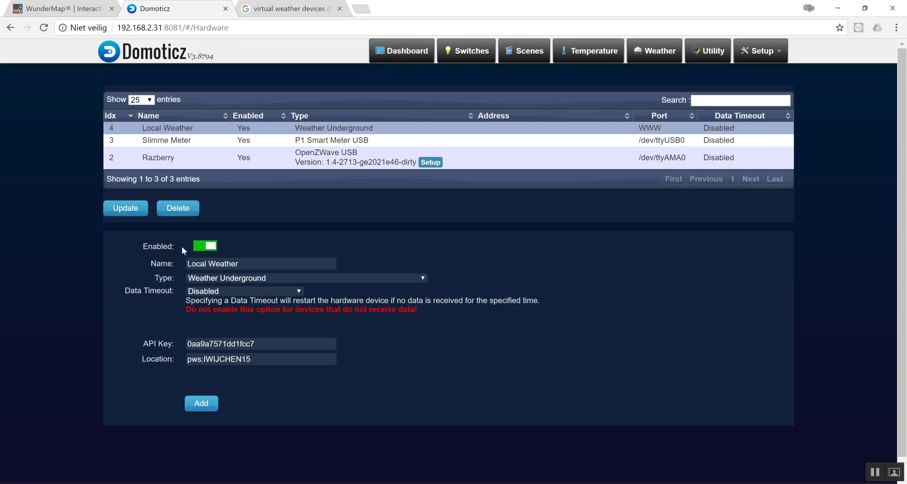
left_click(178, 209)
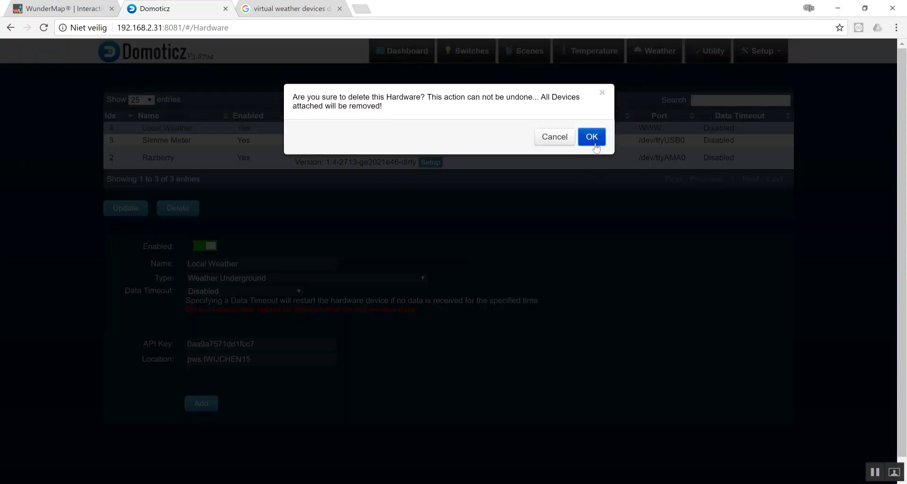
left_click(593, 141)
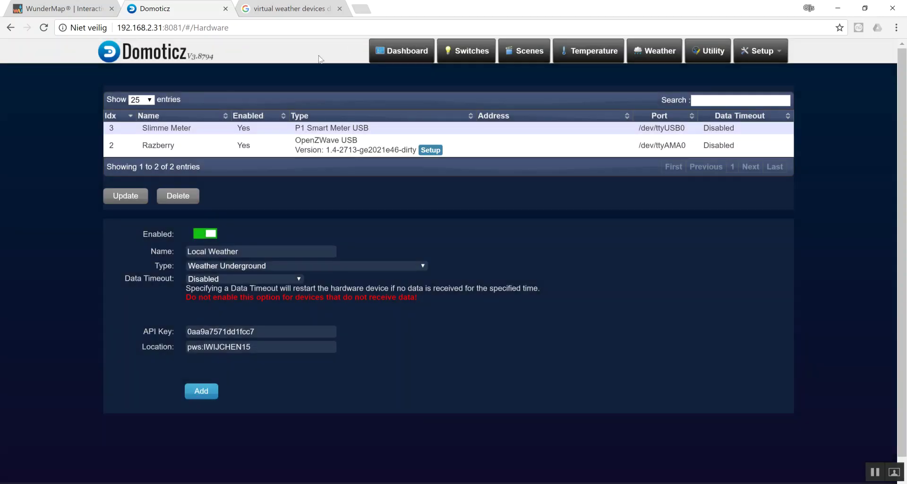
- Clear the leftover API Key and Location fields and reload the hardware page
double_click(271, 336)
key("BackSpace")
key("Tab")
key("BackSpace")
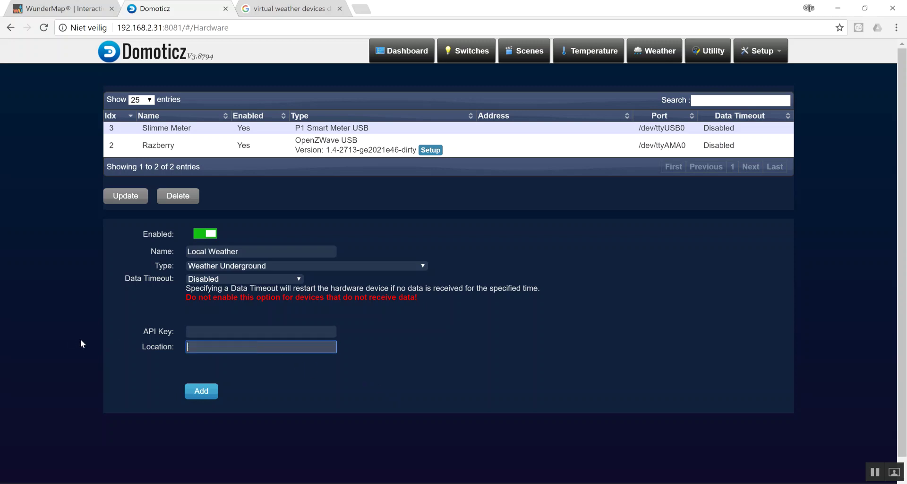
left_click(398, 321)
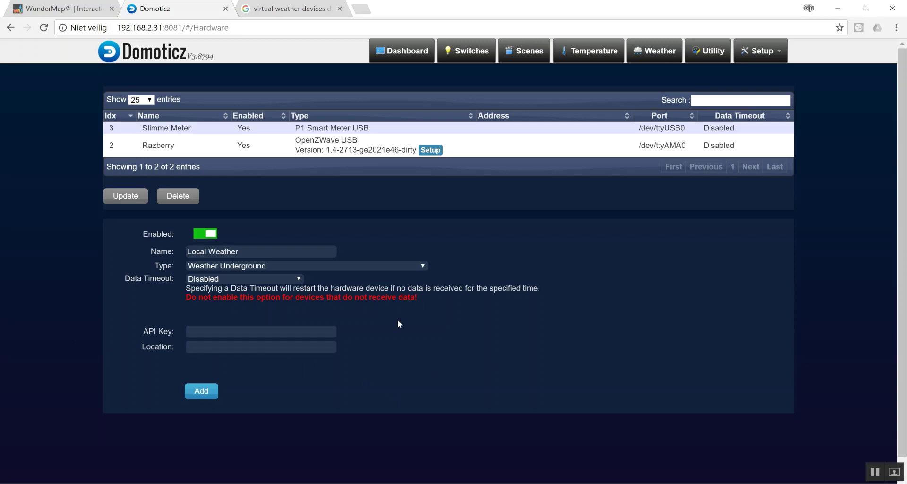
left_click(44, 27)
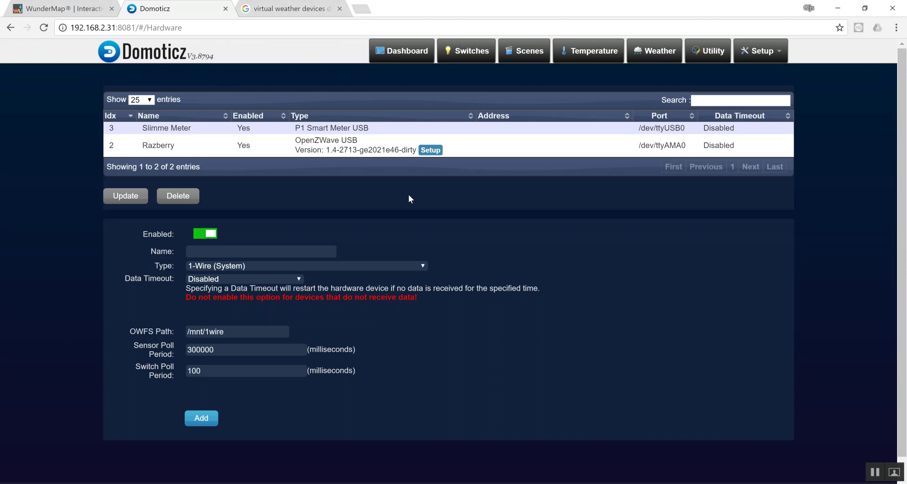
left_click(90, 12)
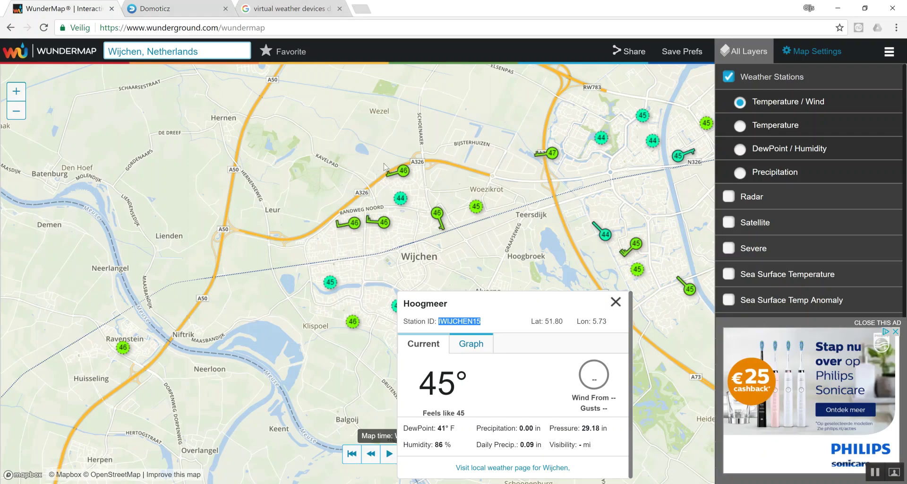
- Bring up the Google results for 'virtual weather devices domoticz'
left_click(302, 11)
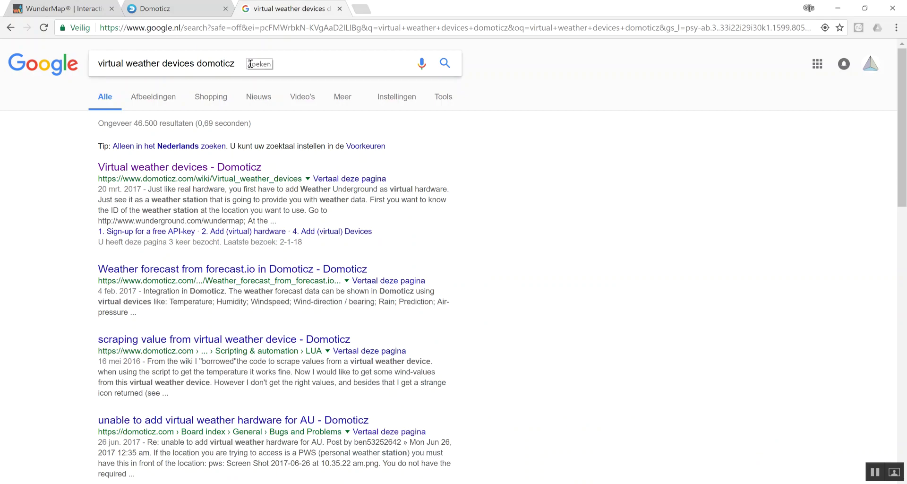
- Open the Virtual weather devices wiki page and read through its steps down to the FAQ
left_click(210, 169)
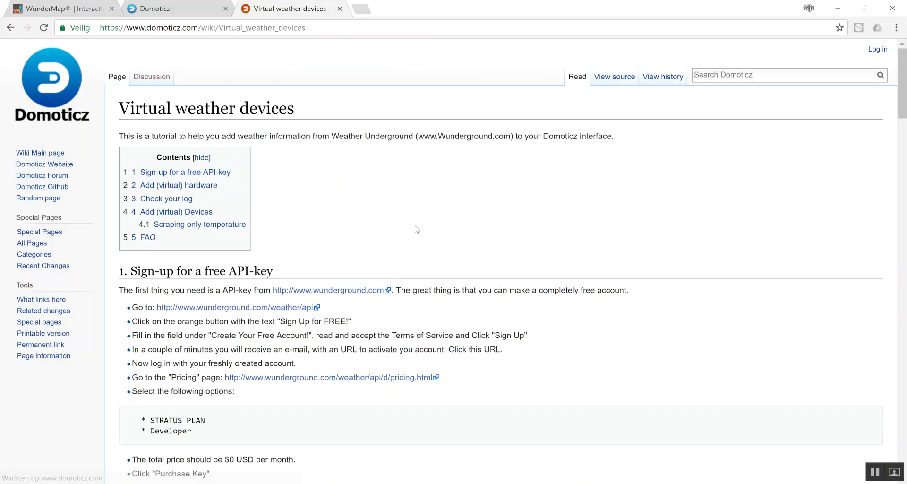
scroll(586, 244, "down", 20)
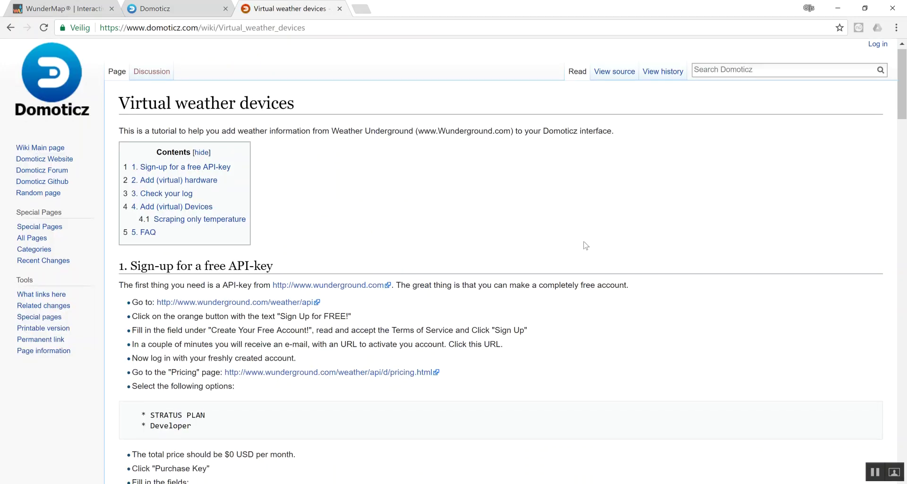
scroll(586, 244, "down", 15)
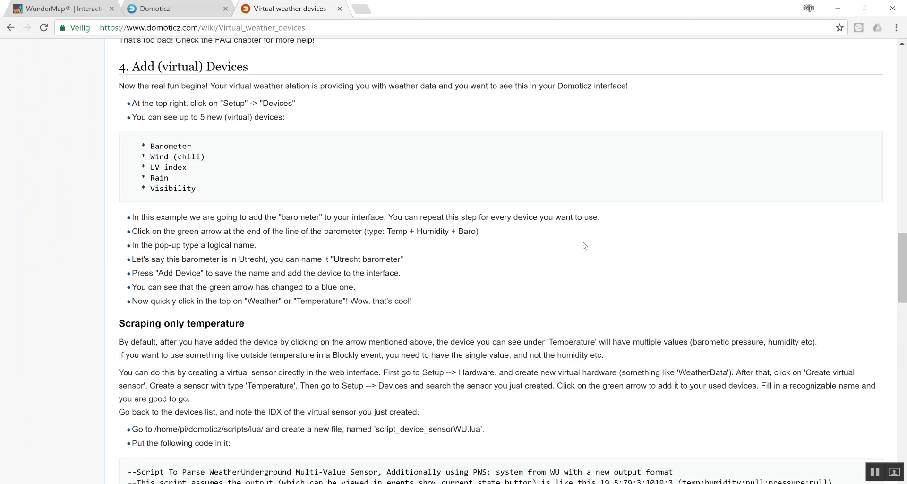
scroll(584, 245, "down", 12)
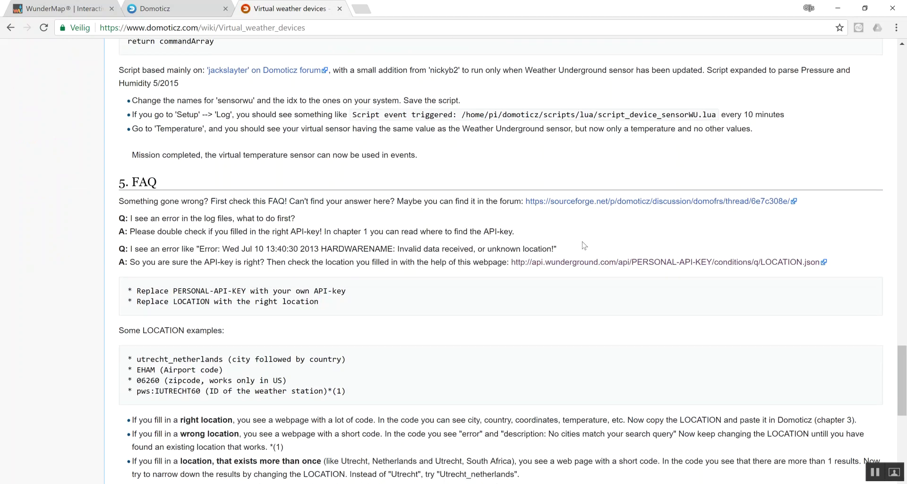
scroll(555, 248, "up", 6)
scroll(555, 248, "up", 12)
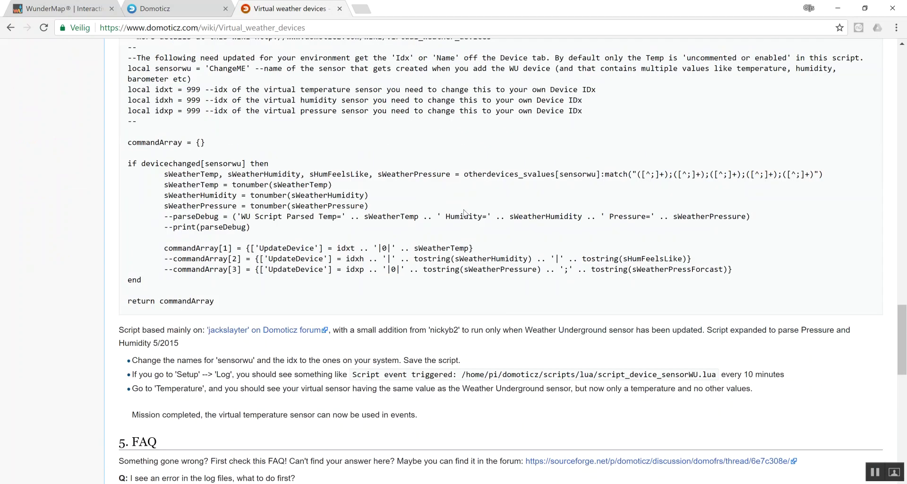
left_click(83, 11)
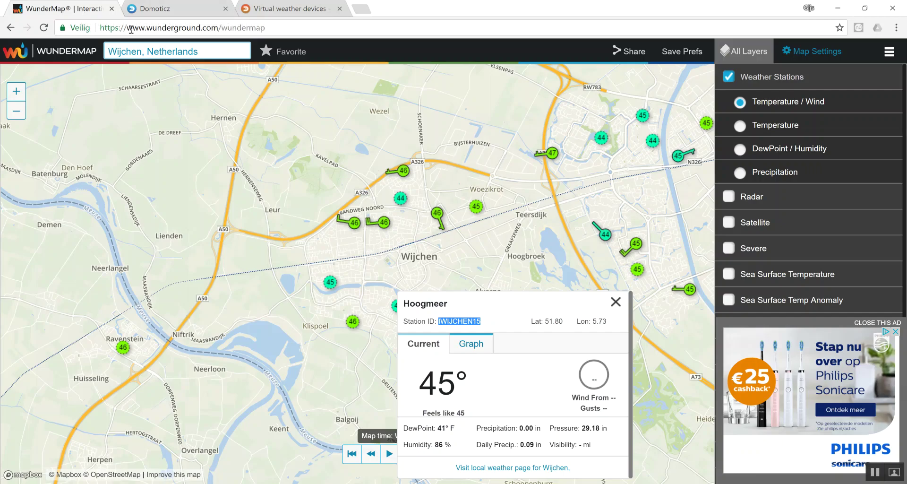
- Go to Weather API for Developers Key Settings and select the Key ID
left_click(23, 56)
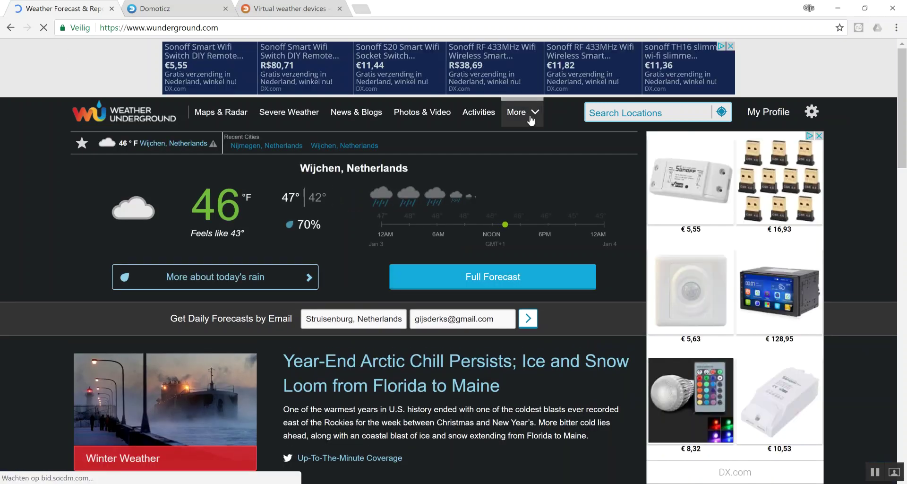
left_click(531, 121)
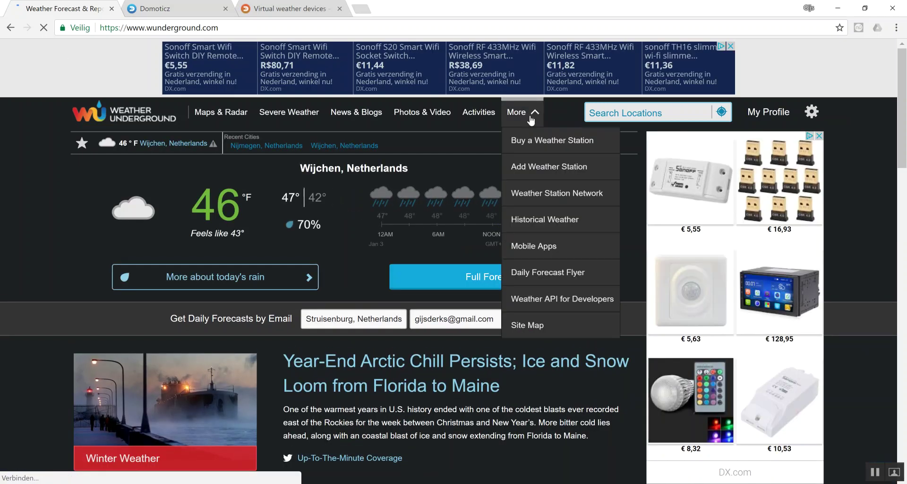
left_click(534, 302)
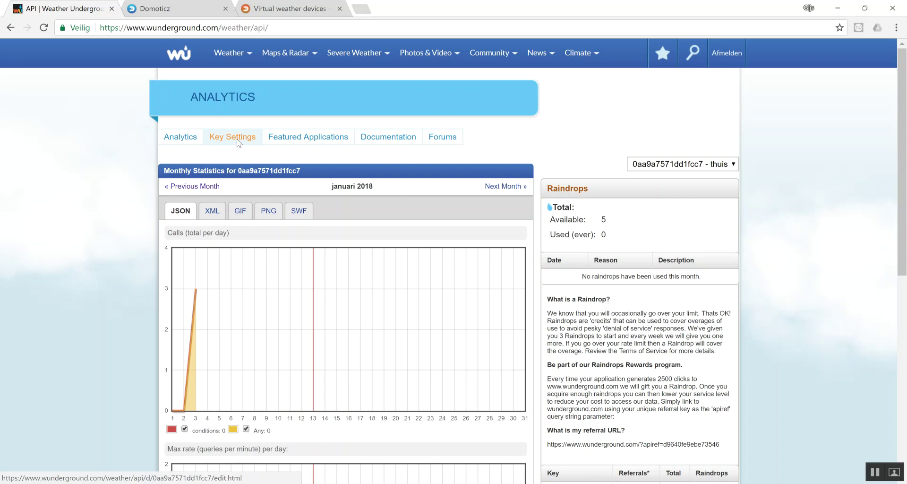
left_click(238, 141)
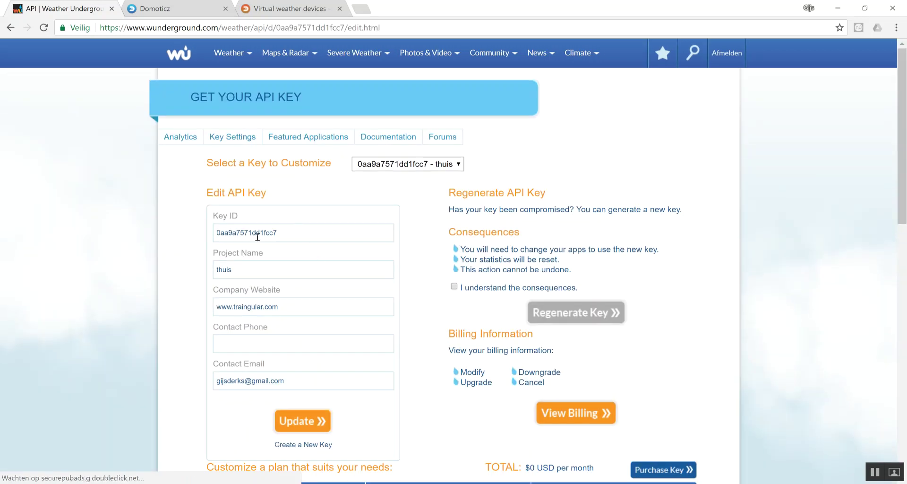
double_click(257, 236)
key("ctrl+c")
- Choose Weather Underground as the new hardware type in Domoticz
left_click(167, 10)
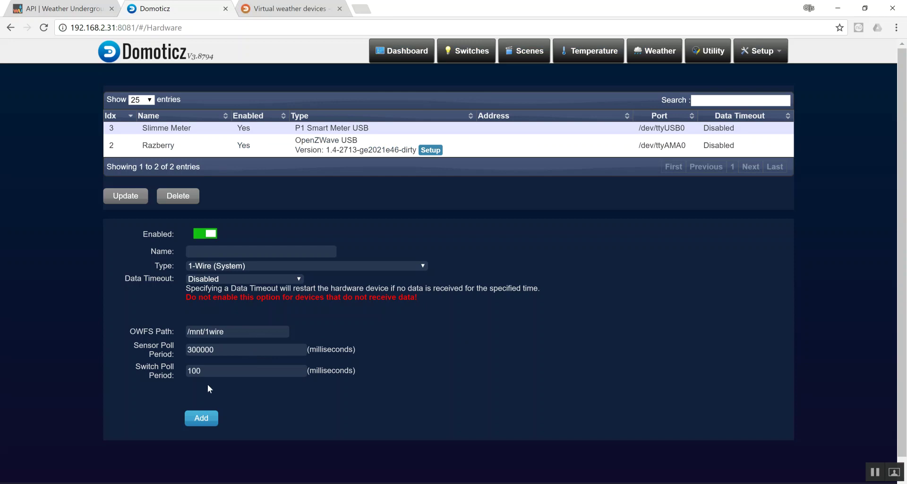
left_click(258, 265)
type("we")
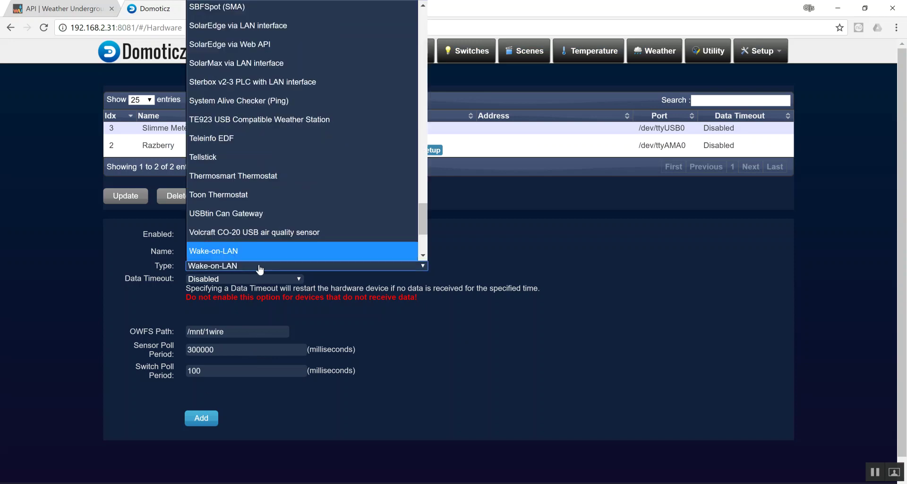
left_click(256, 259)
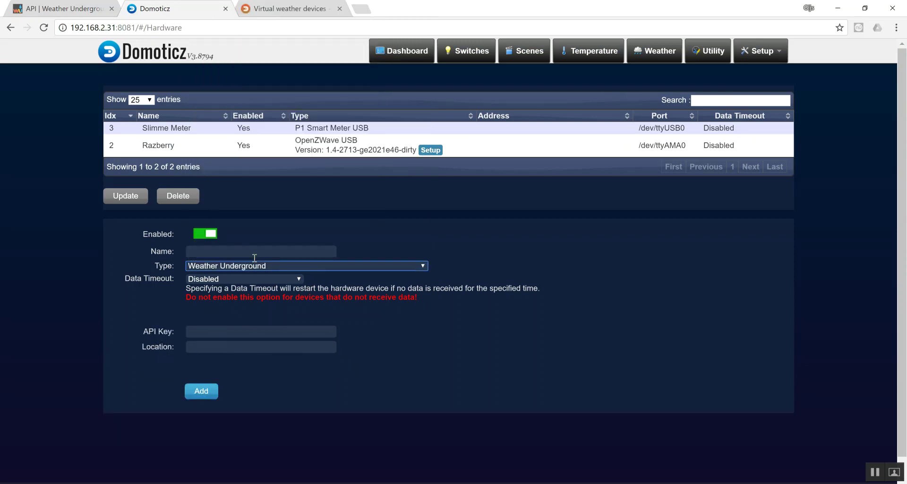
- Name the hardware 'Weather station' and paste the Weather Underground API key
left_click(224, 251)
type("W")
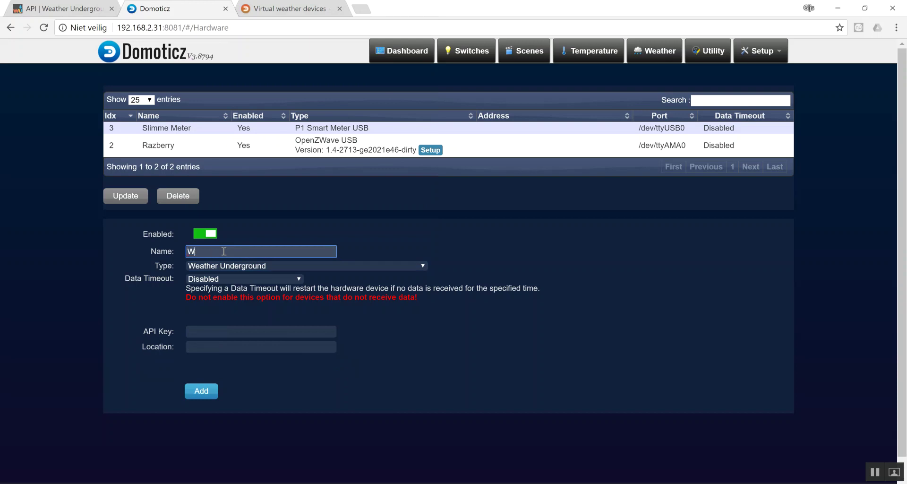
type("aather station")
key("Tab")
left_click(248, 332)
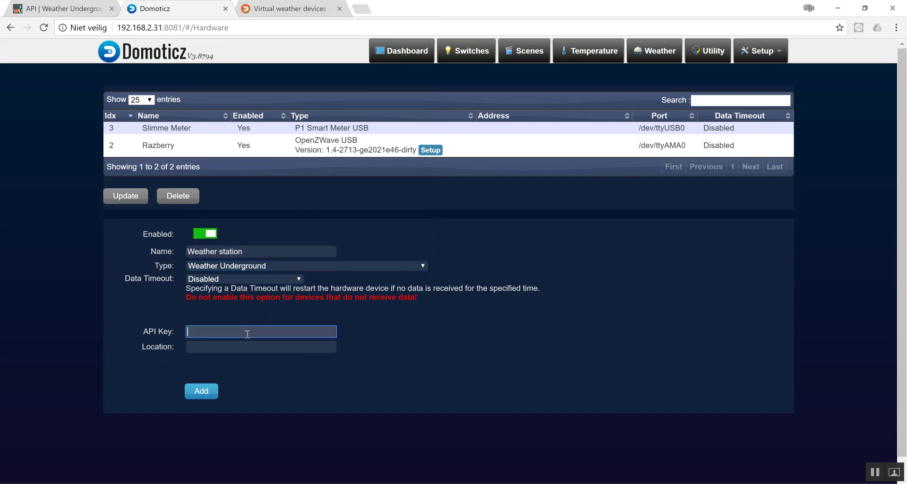
key("ctrl+v")
left_click(251, 345)
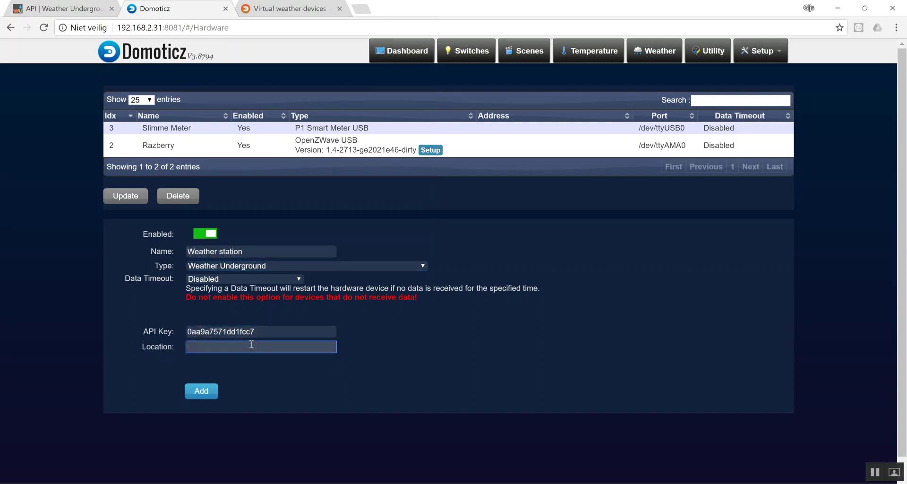
- Open the WunderMap from Maps & Radar and jump to Wijchen, Netherlands
left_click(55, 9)
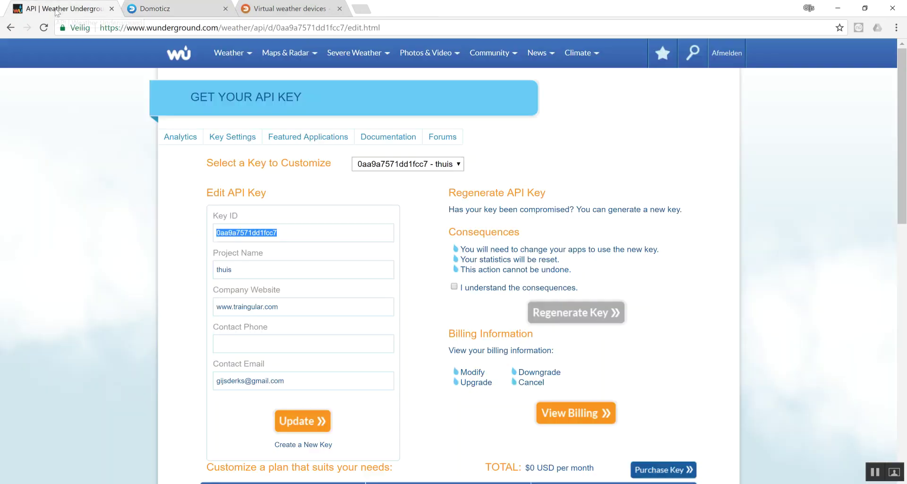
left_click(244, 58)
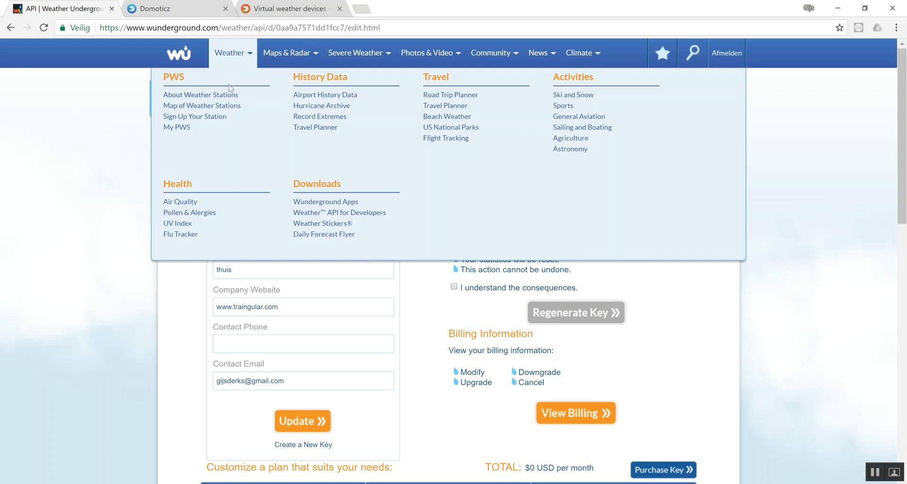
left_click(277, 55)
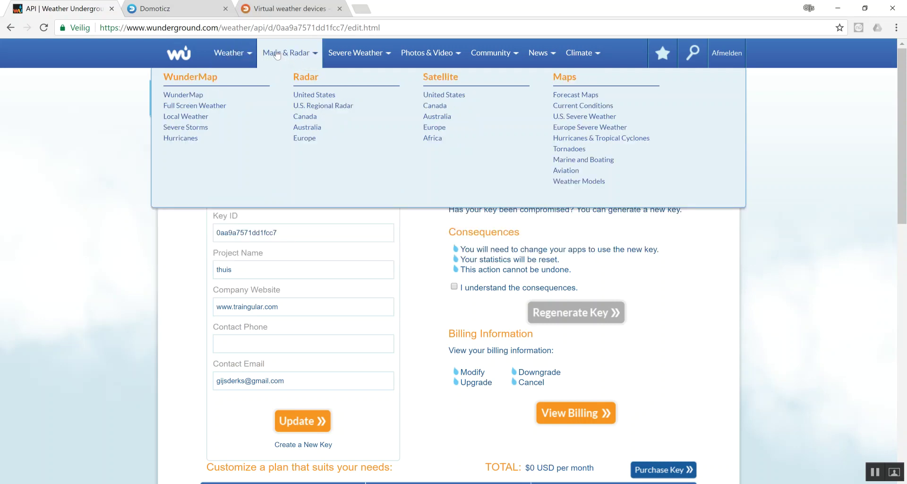
left_click(183, 95)
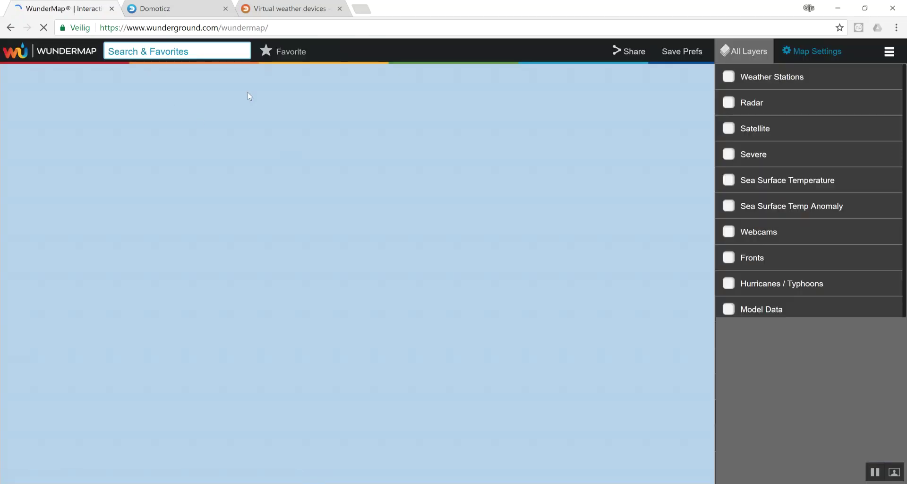
left_click(192, 54)
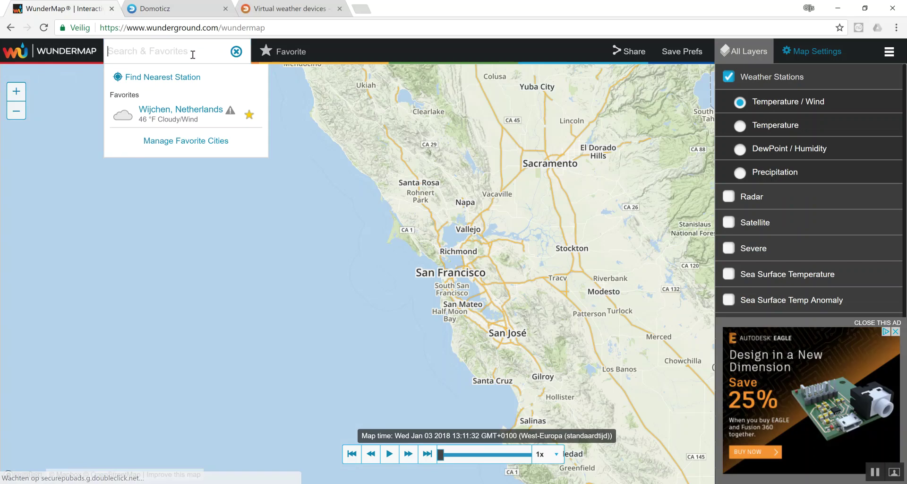
type("wijchen")
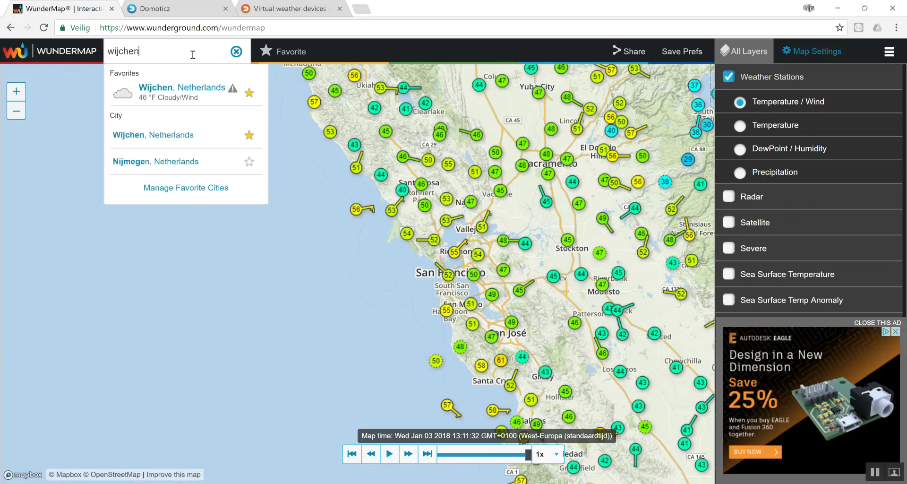
left_click(166, 89)
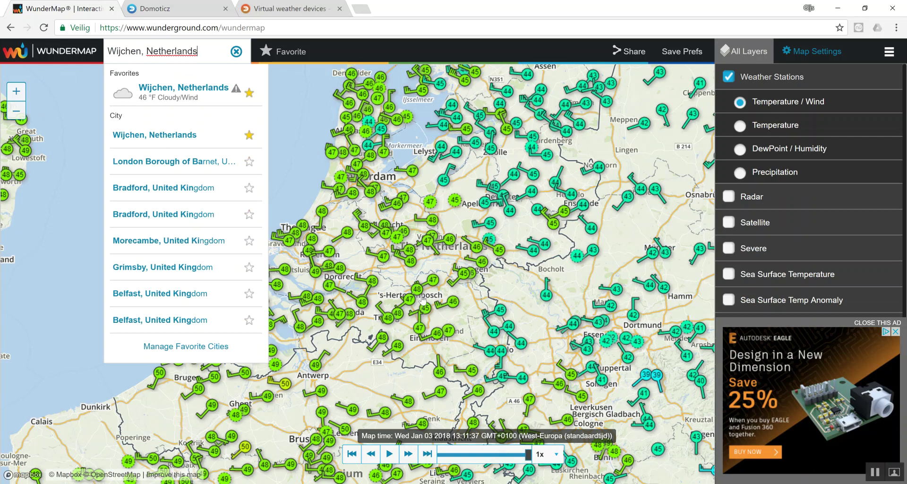
- Zoom in on Wijchen, open the station reading 46 and select its ID IGEWOEZI5
scroll(414, 315, "up", 5)
scroll(453, 291, "down", 3)
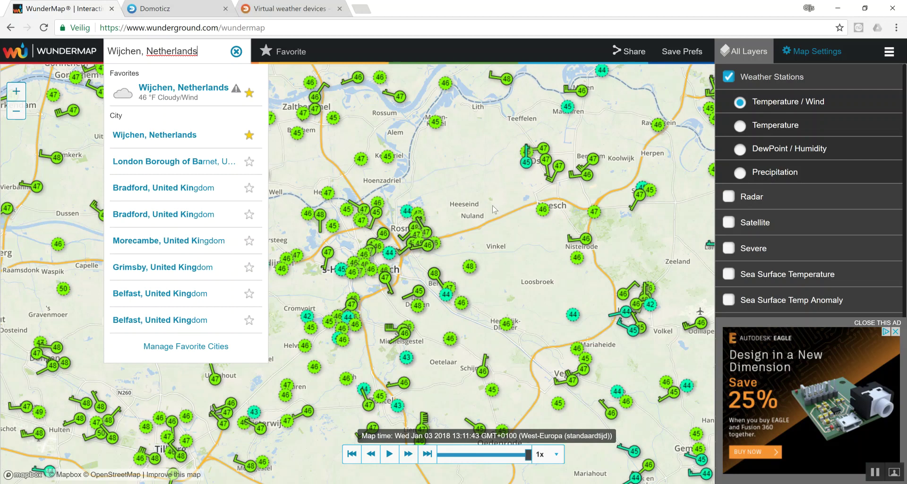
left_click_drag(488, 298, 416, 330)
left_click_drag(543, 264, 425, 302)
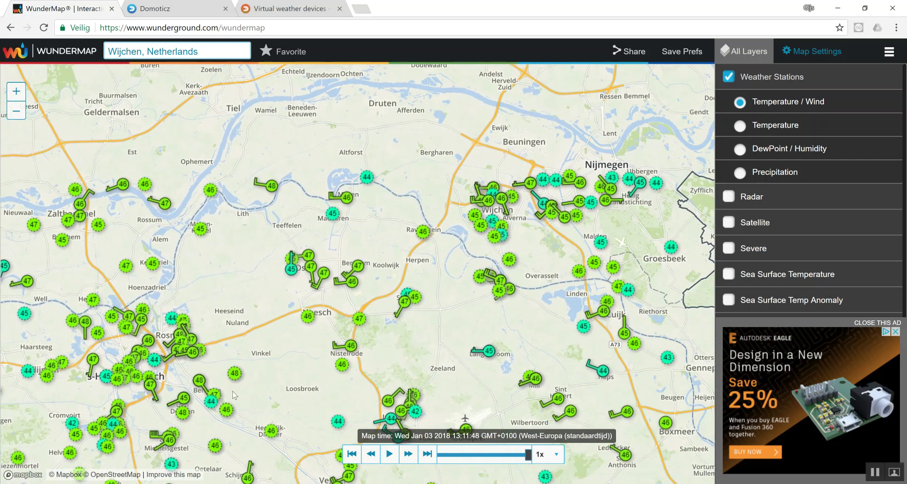
left_click_drag(604, 255, 467, 264)
scroll(481, 207, "up", 4)
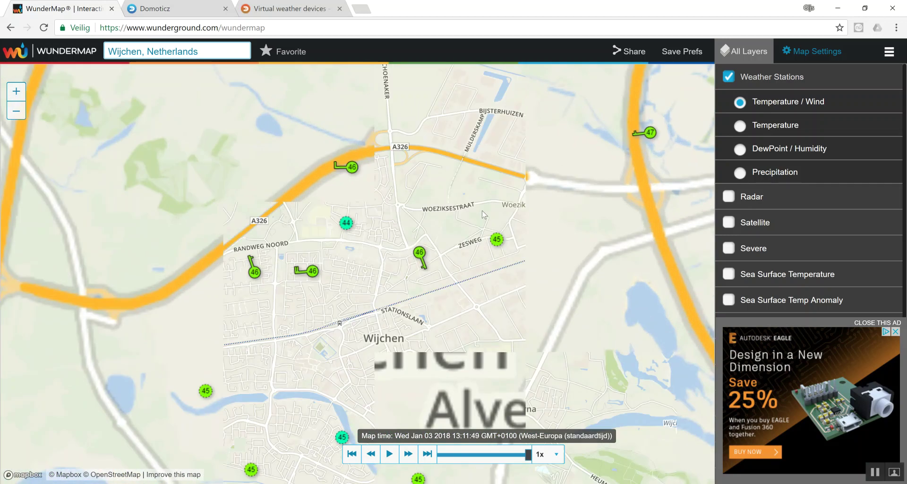
left_click(423, 255)
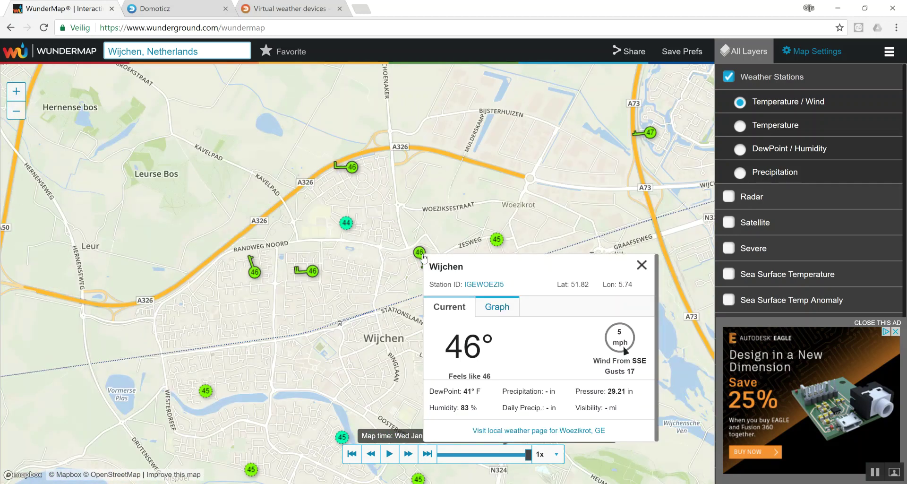
left_click_drag(514, 292, 464, 285)
key("ctrl+c")
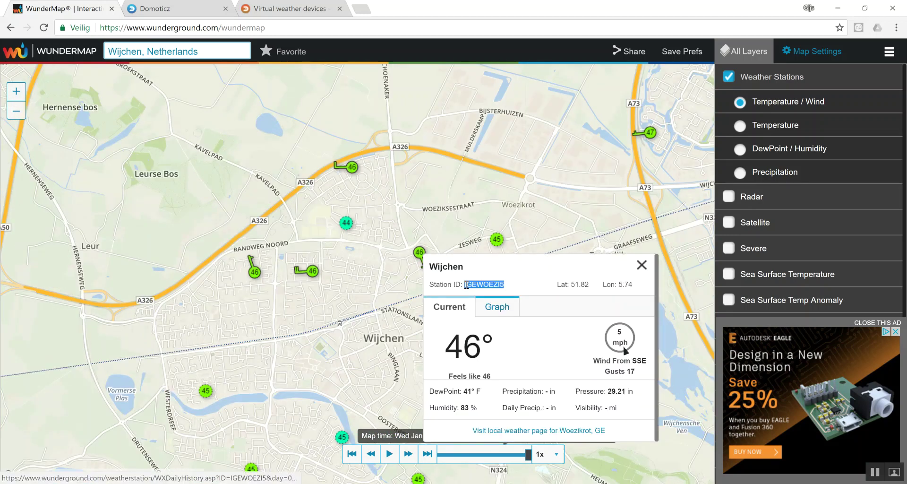
left_click(198, 12)
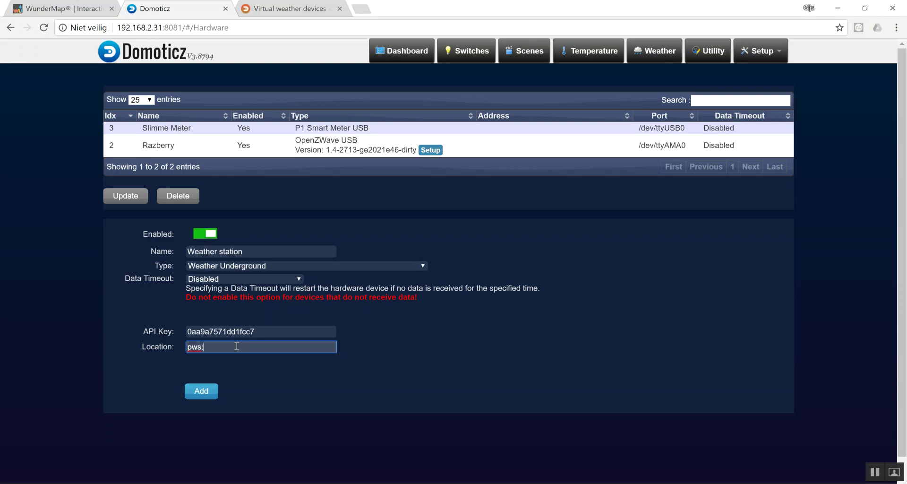
key("ctrl+v")
left_click(201, 392)
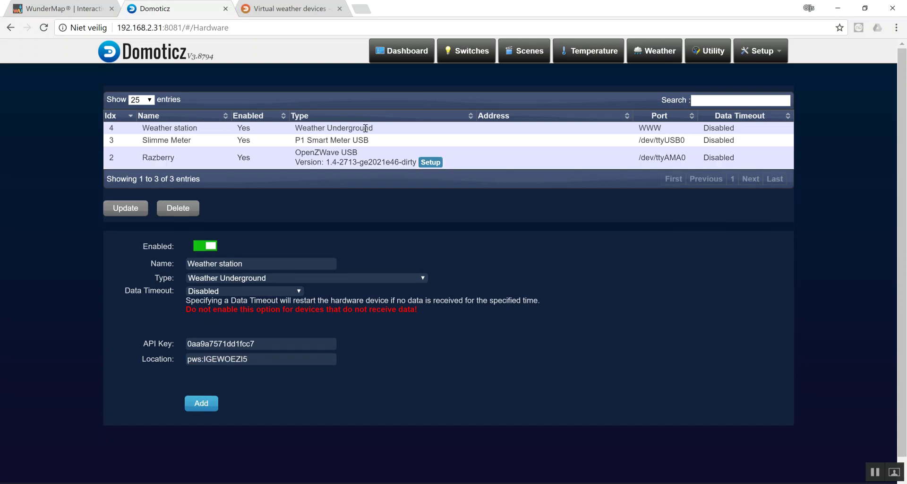
- Review the Weather station readings in the log, then the Utility sensors
mouse_move(768, 59)
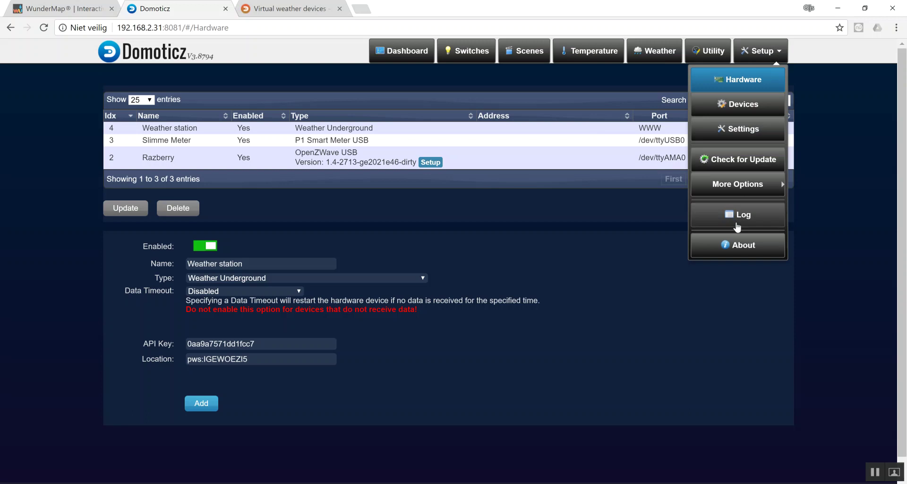
left_click(740, 215)
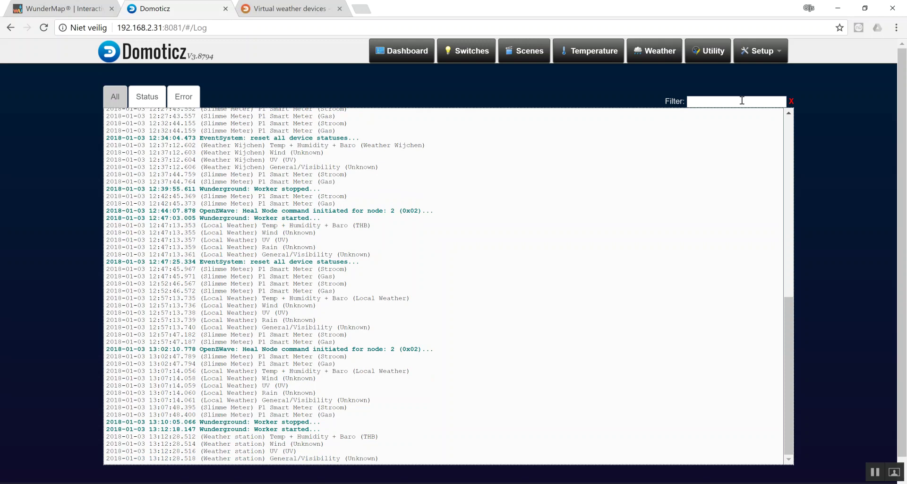
left_click(709, 56)
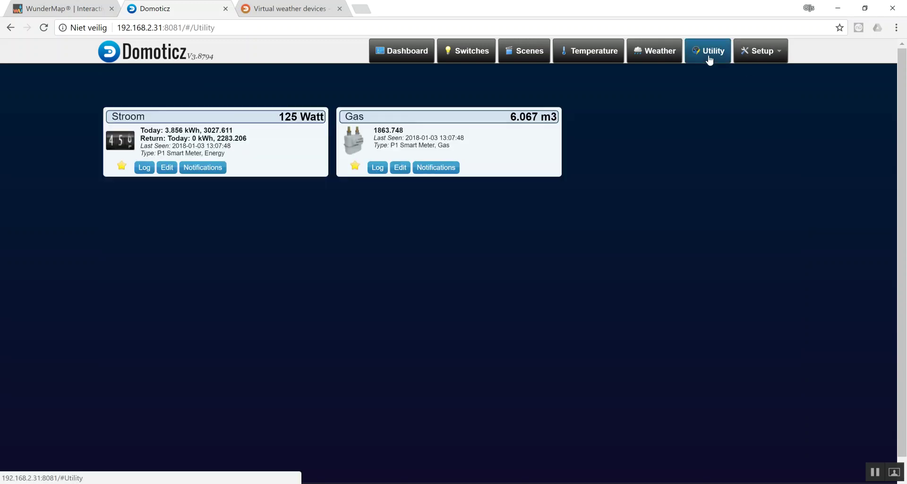
left_click(739, 59)
- Add the Weather station's THB reading as a device named 'Weatherstation Wijchen'
left_click(751, 102)
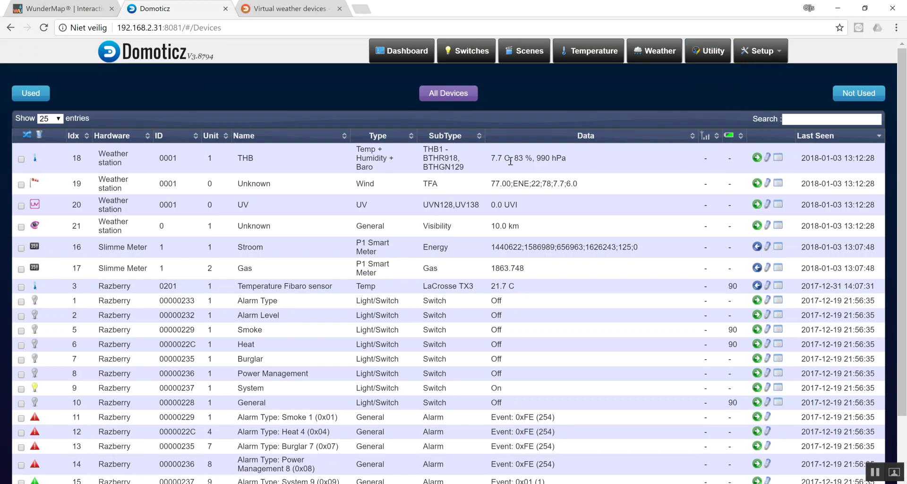
left_click(756, 157)
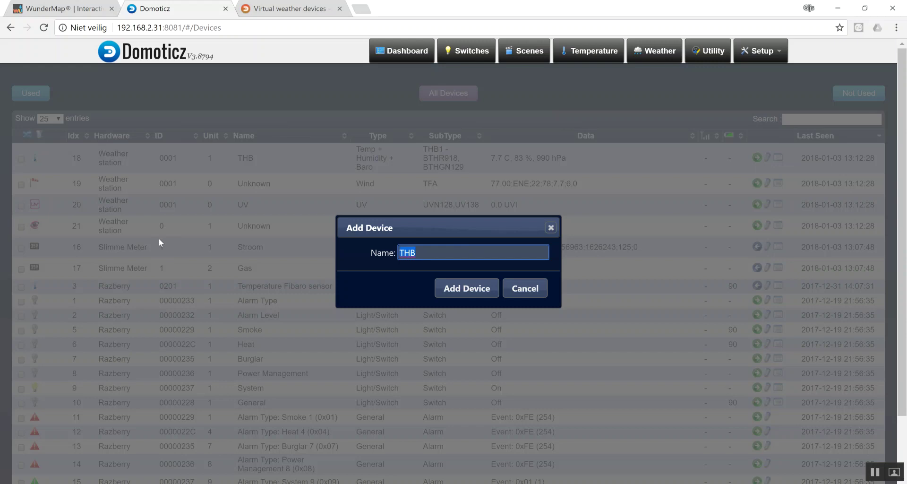
type("Weat")
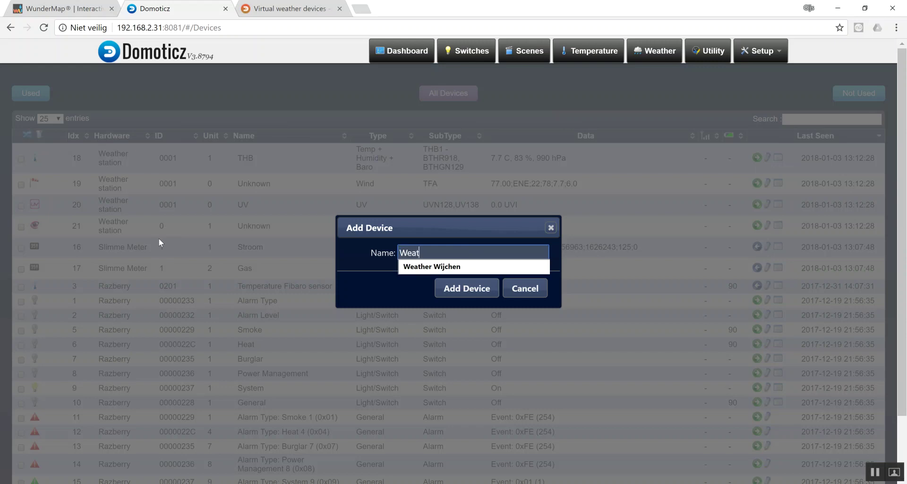
type("herstation Wijchen")
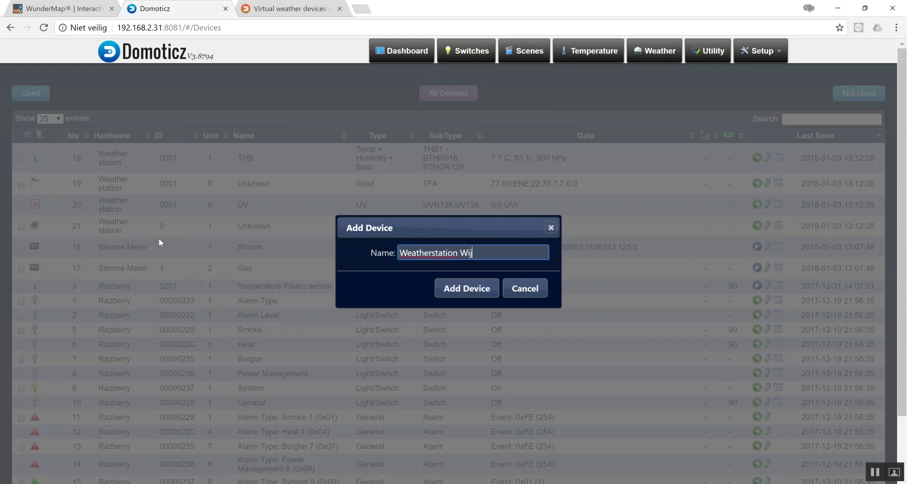
left_click(456, 288)
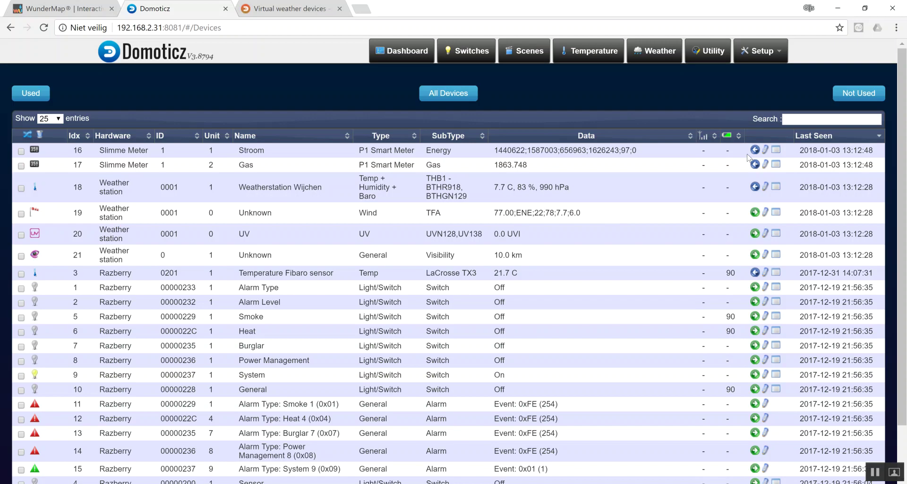
left_click(586, 52)
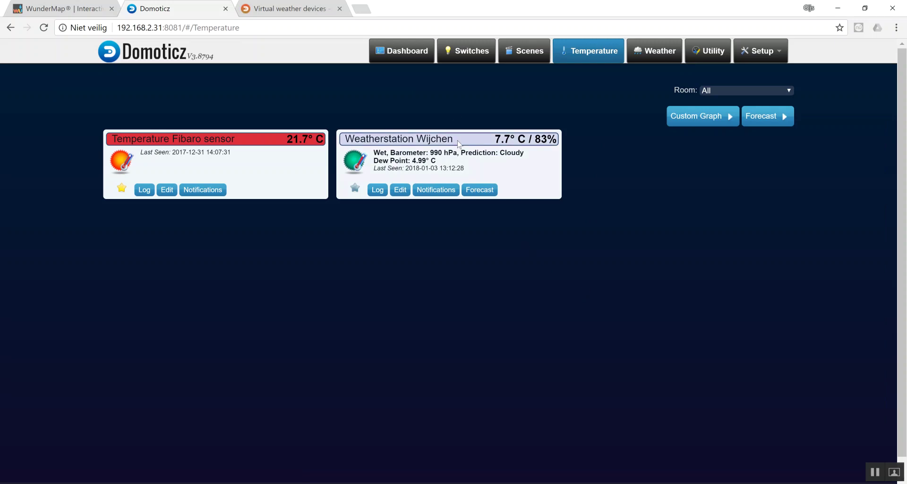
- Star the Weatherstation Wijchen card and view it on the Dashboard
left_click(355, 189)
left_click(398, 59)
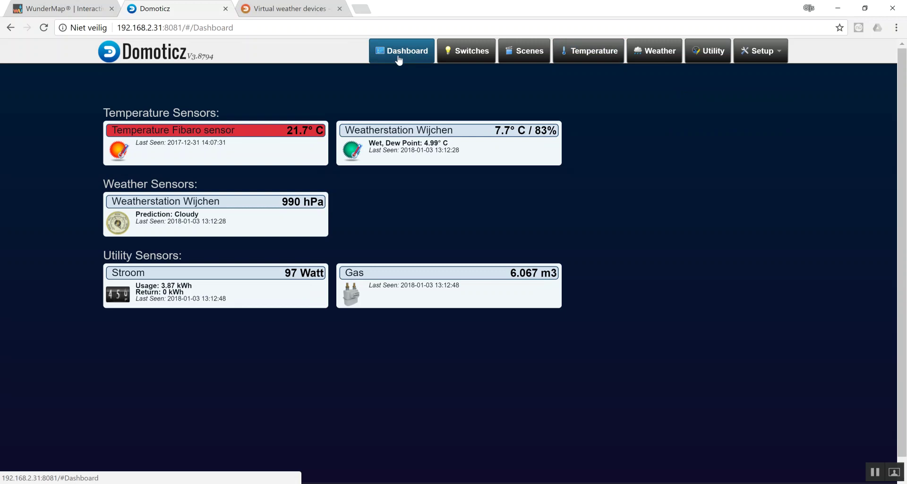